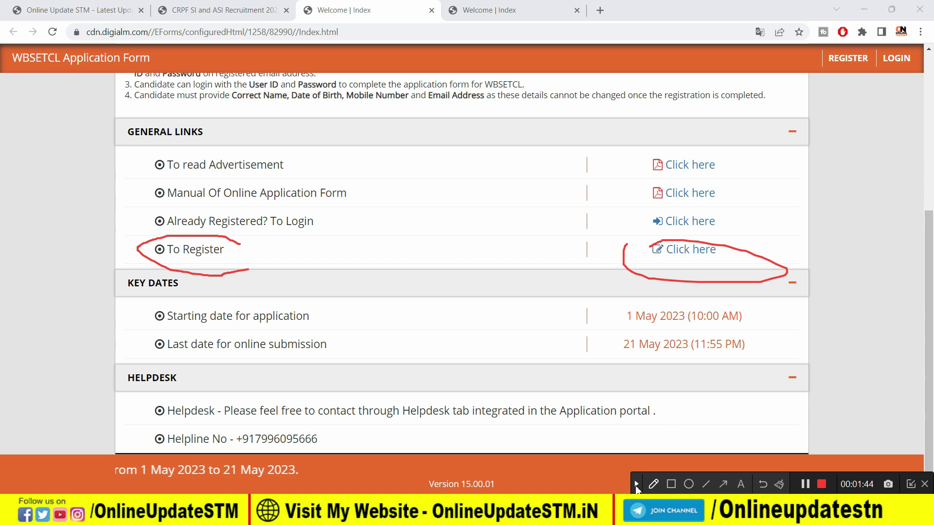
Open the new-applicant registration form from the general links and bring up its Post Name choices.
click(636, 483)
click(692, 248)
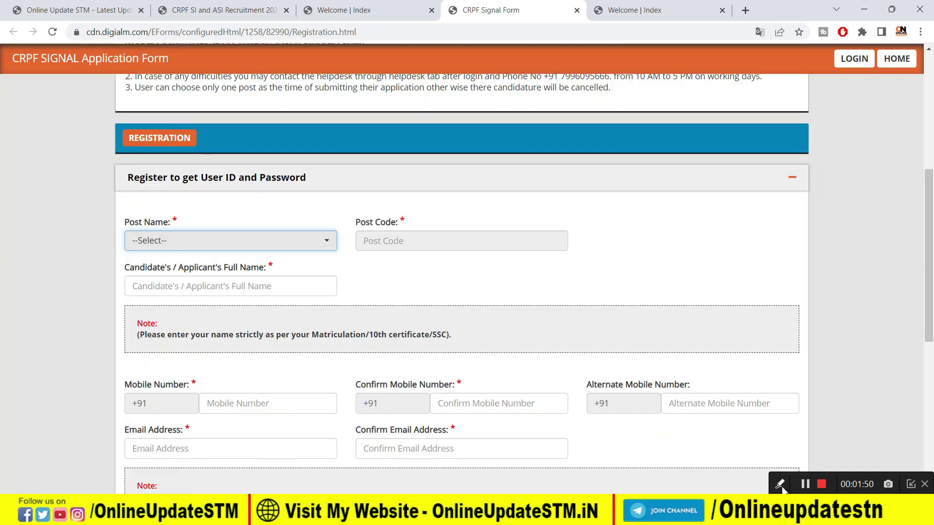
click(180, 245)
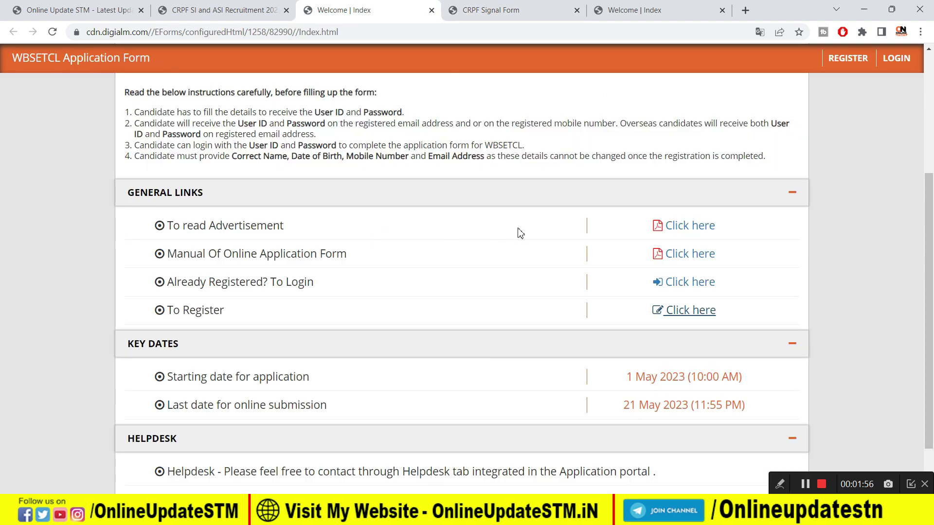
Open the recruitment advertisement, find the educational qualifications table on page 7 and handwrite "10th" beside it.
click(679, 226)
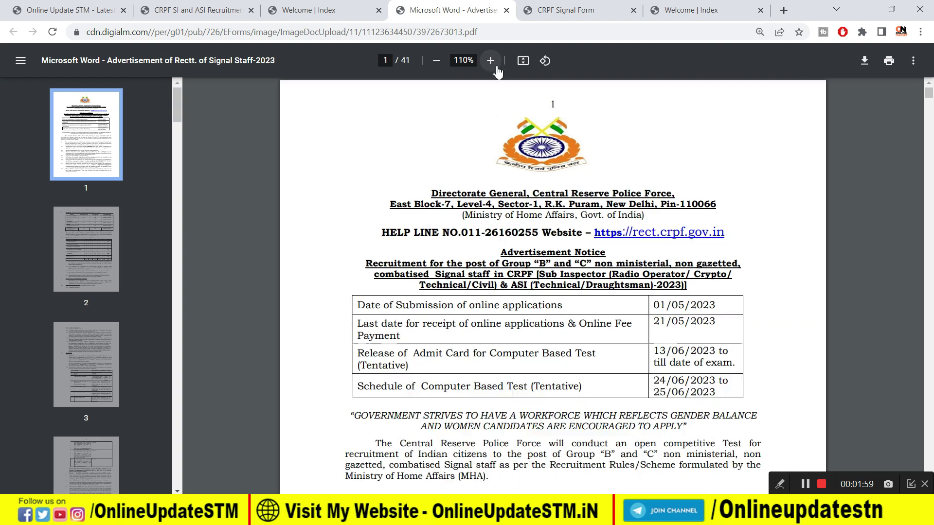
scroll(808, 465, down, 3)
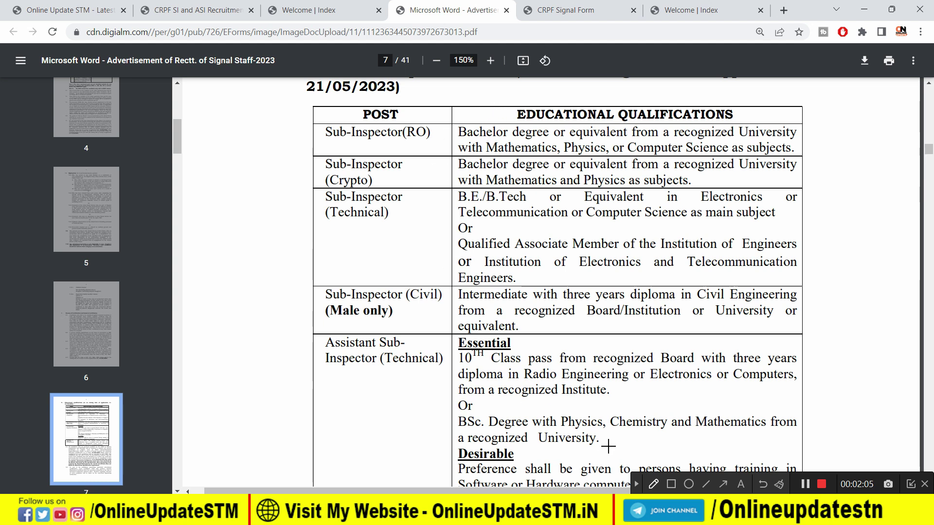
click(638, 480)
drag(206, 237, 206, 286)
mouse_move(217, 254)
mouse_down()
mouse_move(236, 246)
mouse_move(263, 263)
mouse_move(258, 276)
mouse_up()
mouse_move(255, 262)
mouse_down()
mouse_move(298, 267)
mouse_move(309, 297)
mouse_up()
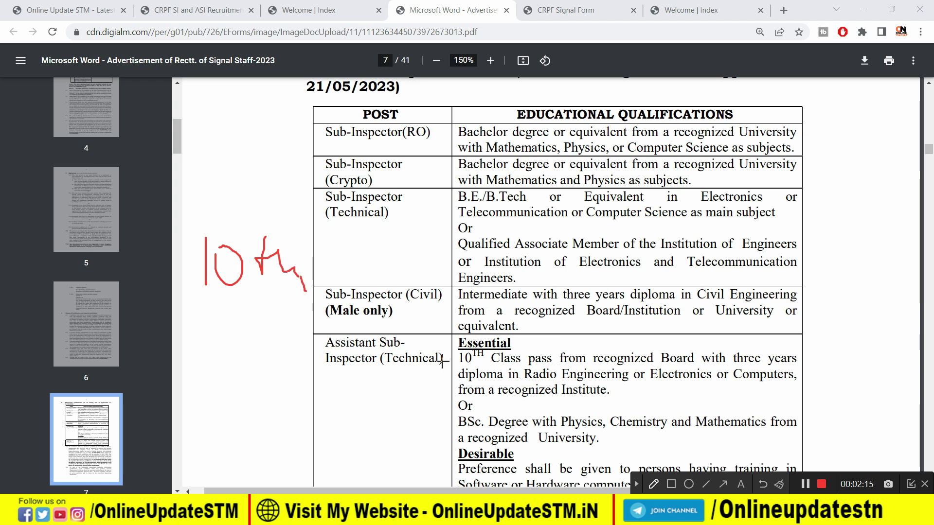
Underline the Assistant Sub-Inspector (Technical) post and its 10th-class and BSc. degree qualifications, and read down to the Draughtsman row.
drag(328, 349, 389, 346)
drag(336, 368, 630, 374)
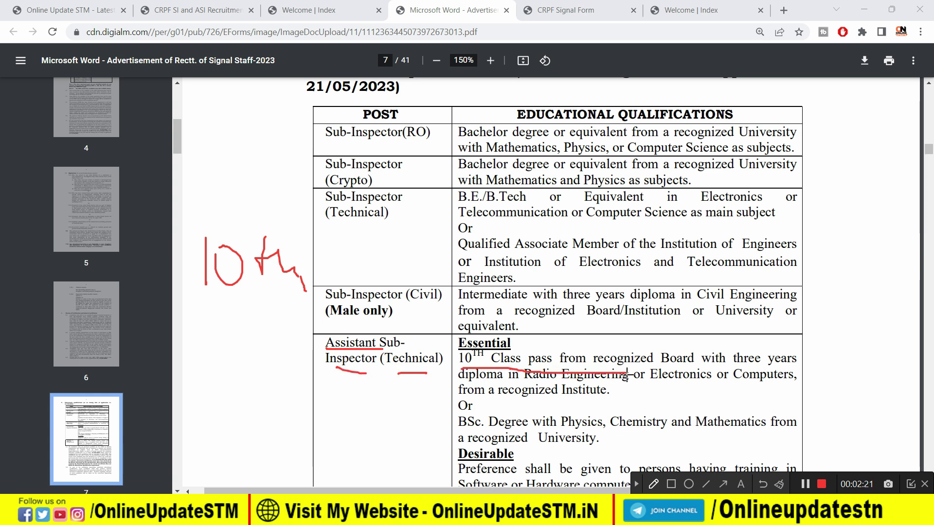
drag(737, 343, 812, 343)
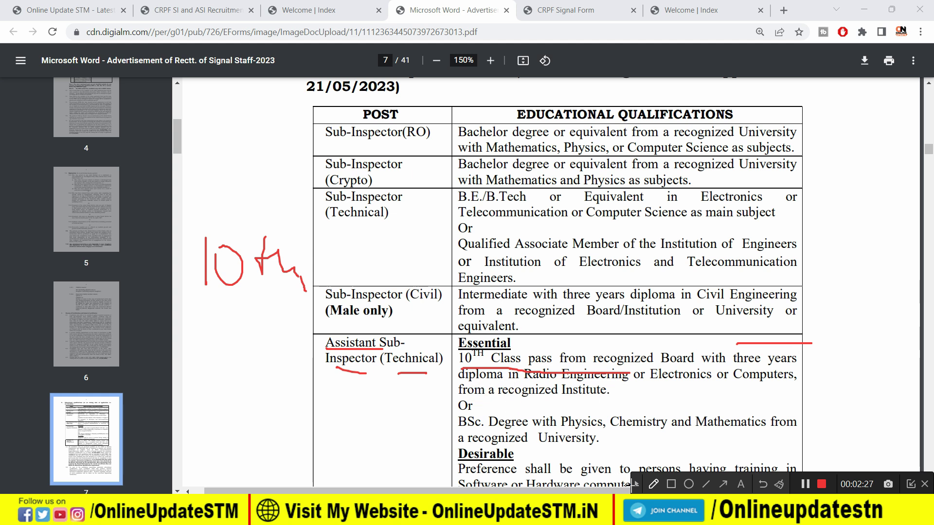
drag(454, 413, 525, 414)
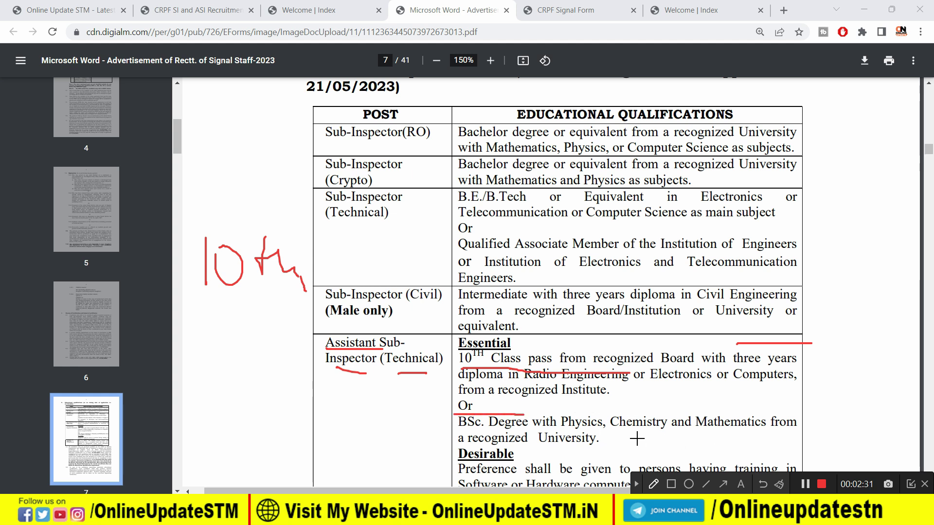
mouse_move(592, 436)
mouse_down()
mouse_move(632, 445)
mouse_move(720, 432)
mouse_up()
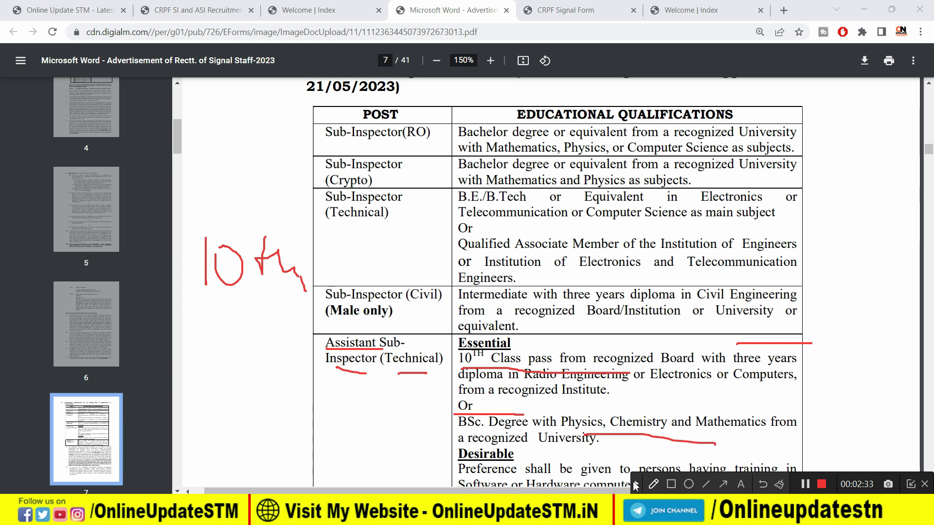
click(636, 484)
scroll(641, 324, down, 5)
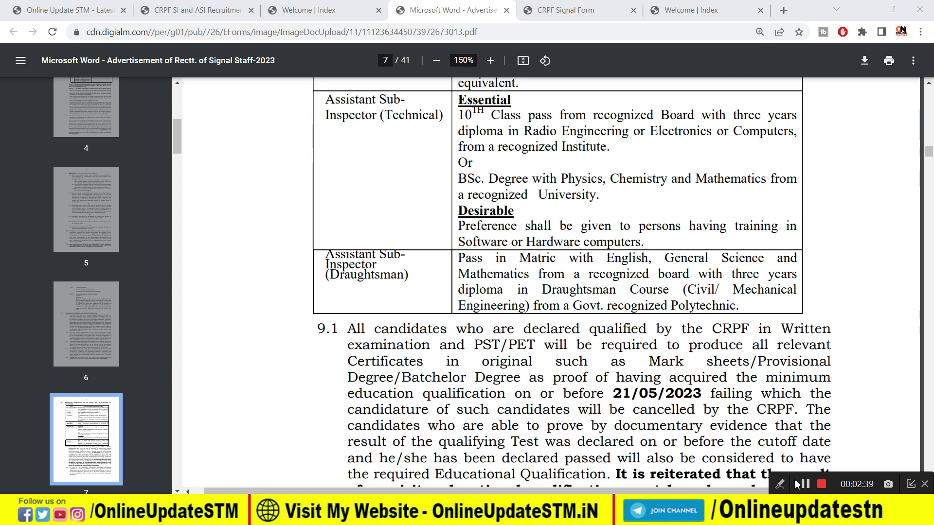
Return to the registration form and mark its Post Code, full name, Mobile Number and Confirm Mobile Number fields.
key(ctrl+Tab)
click(780, 483)
drag(367, 245, 423, 247)
drag(154, 287, 196, 288)
drag(244, 407, 265, 400)
drag(480, 411, 515, 398)
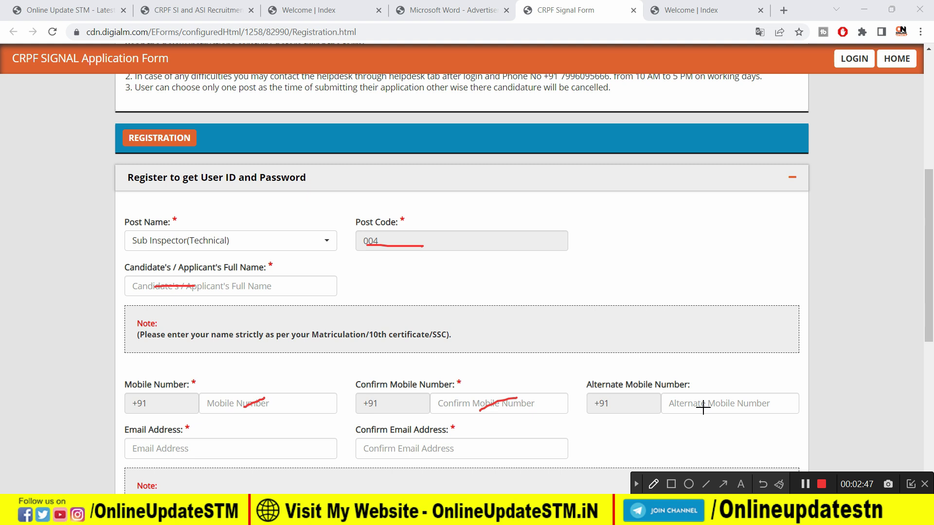
click(638, 486)
Mark the Email Address and Confirm Email Address fields and circle the declaration's I Agree option.
scroll(455, 334, down, 5)
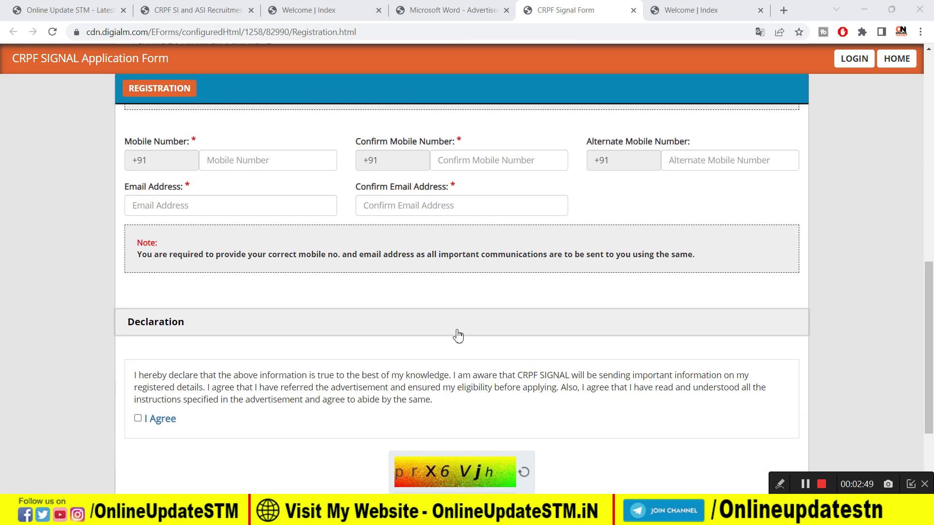
click(779, 484)
drag(147, 205, 201, 207)
drag(383, 212, 435, 212)
drag(138, 407, 144, 407)
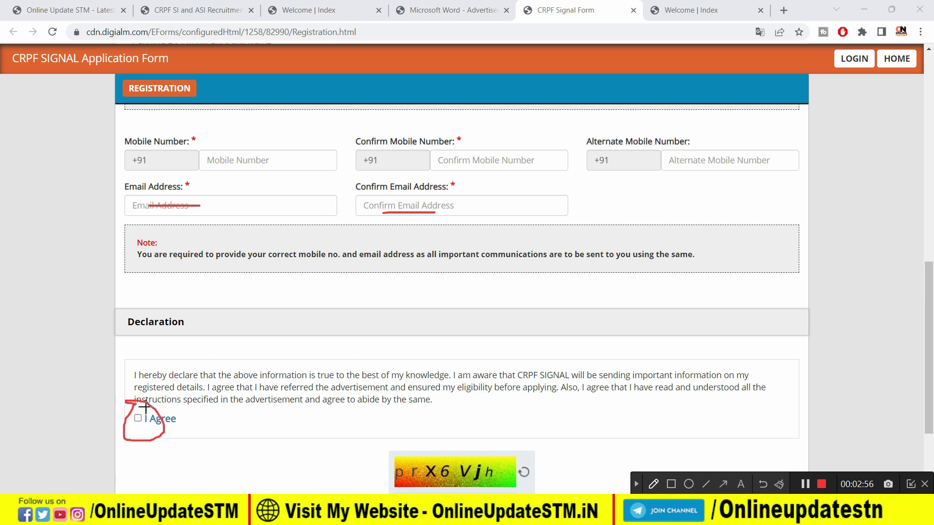
click(637, 484)
Mark the captcha entry field and circle the Reverify option at the end of the registration form.
scroll(599, 387, down, 3)
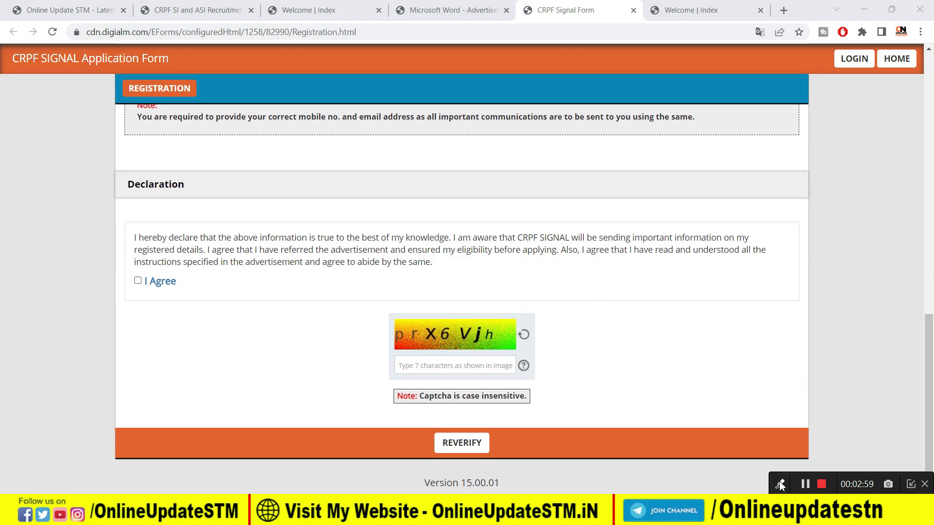
click(780, 484)
drag(449, 368, 503, 367)
mouse_move(471, 431)
mouse_down()
mouse_move(444, 473)
mouse_move(495, 450)
mouse_move(447, 422)
mouse_up()
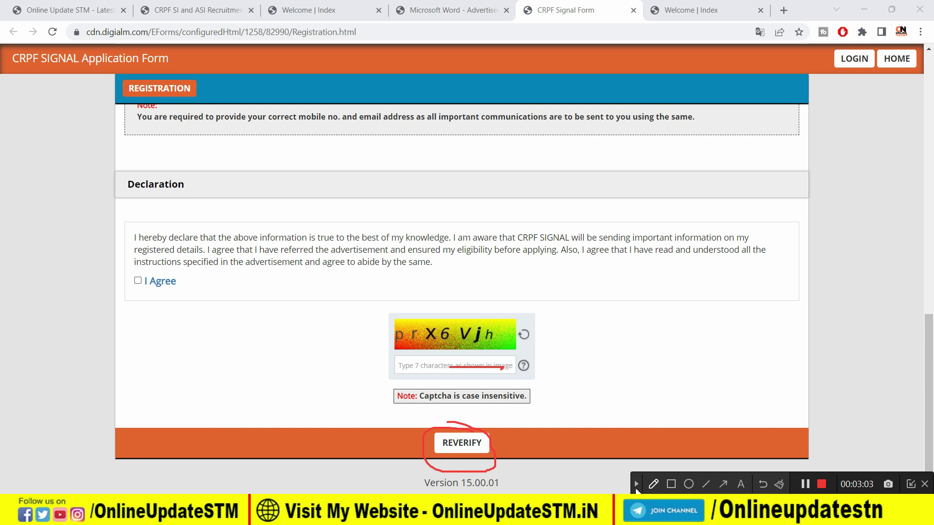
click(636, 484)
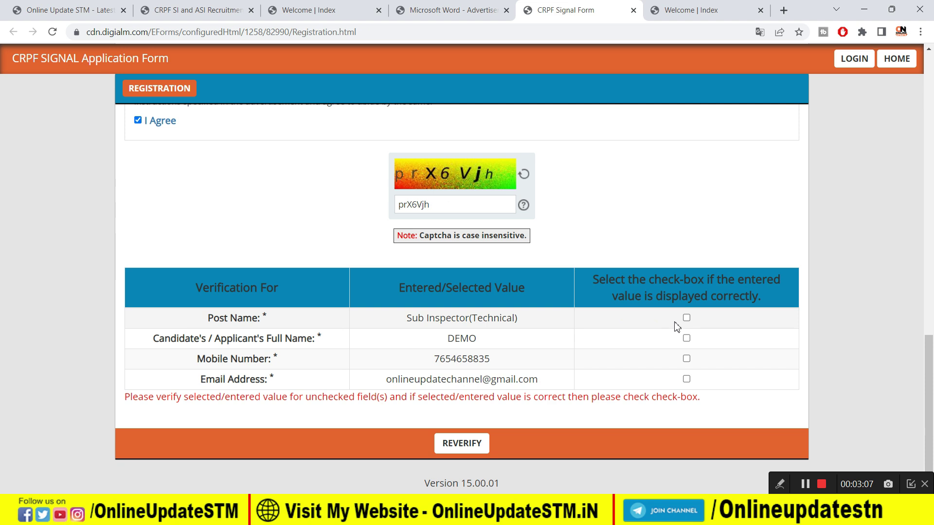
Confirm the entered post name, full name, mobile number and email address in the verification table.
click(686, 318)
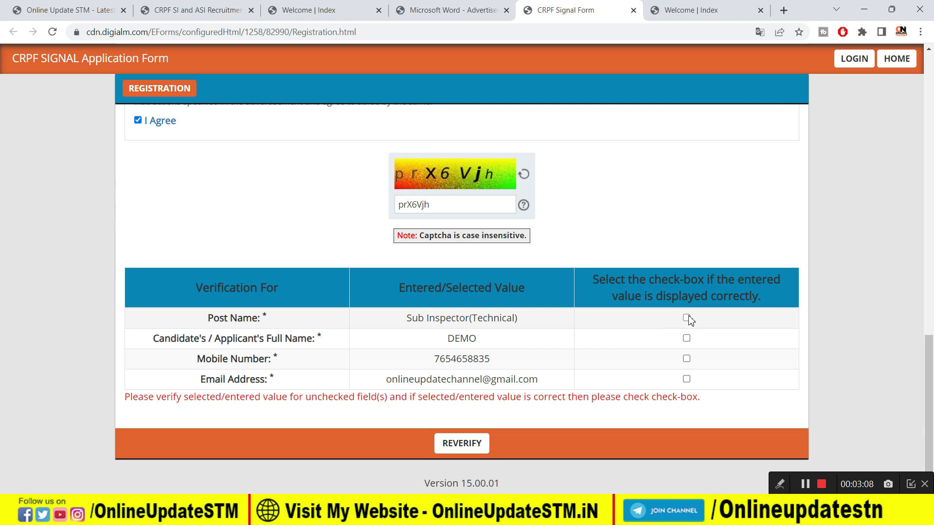
click(686, 359)
click(686, 379)
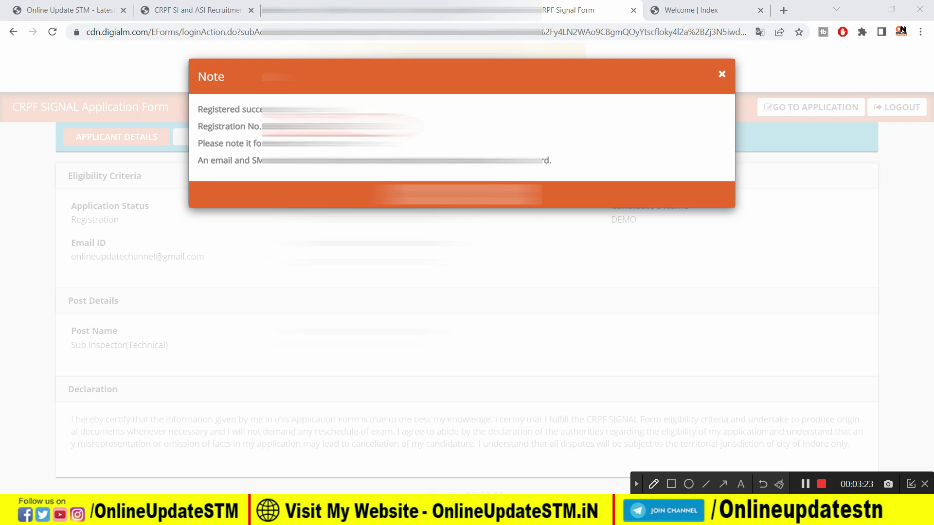
Dismiss the registration note and open the application form from the applicant details page.
click(634, 482)
key(Escape)
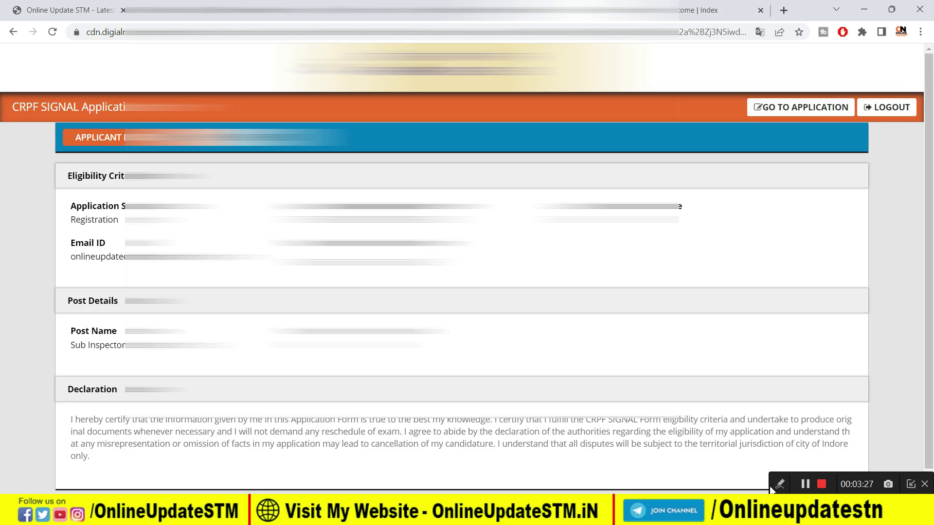
click(779, 484)
mouse_move(746, 87)
mouse_down()
mouse_move(758, 119)
mouse_move(788, 84)
mouse_up()
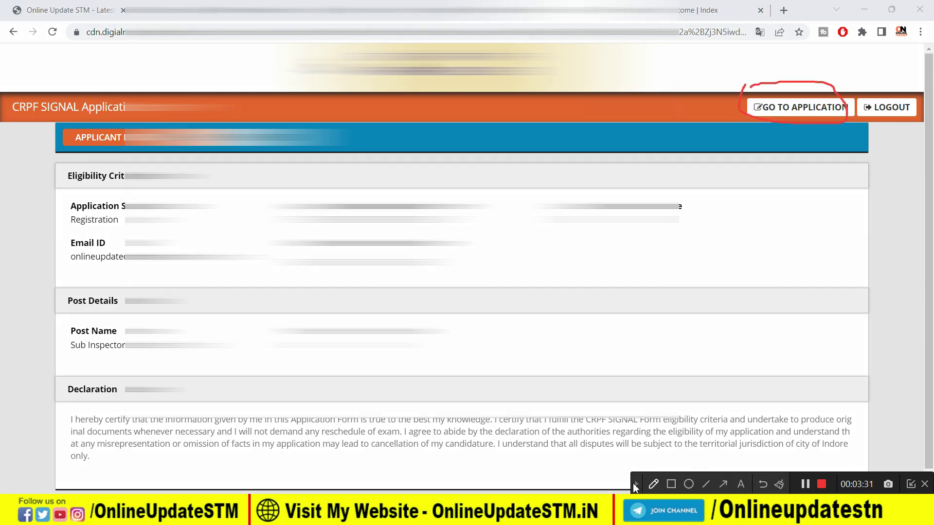
click(634, 483)
click(794, 109)
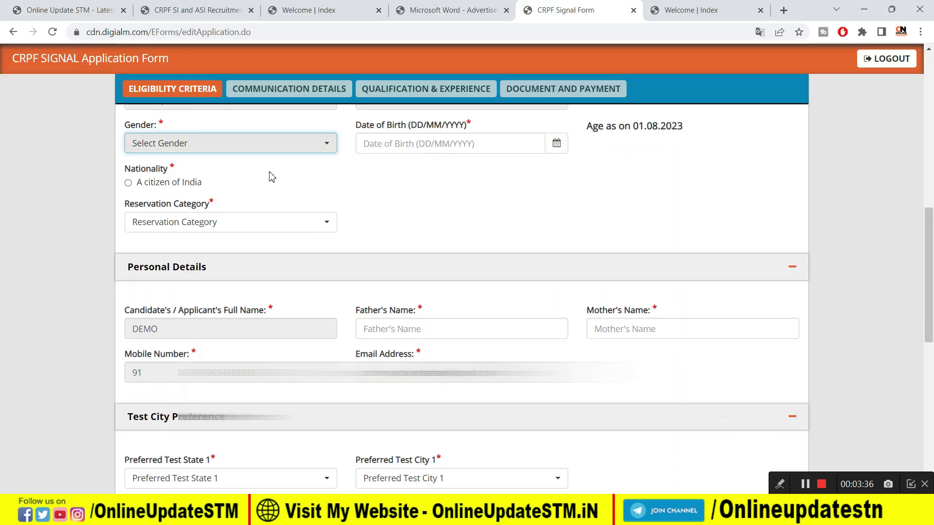
Set the gender to Male and pick the applicant's date of birth from the calendar.
click(258, 148)
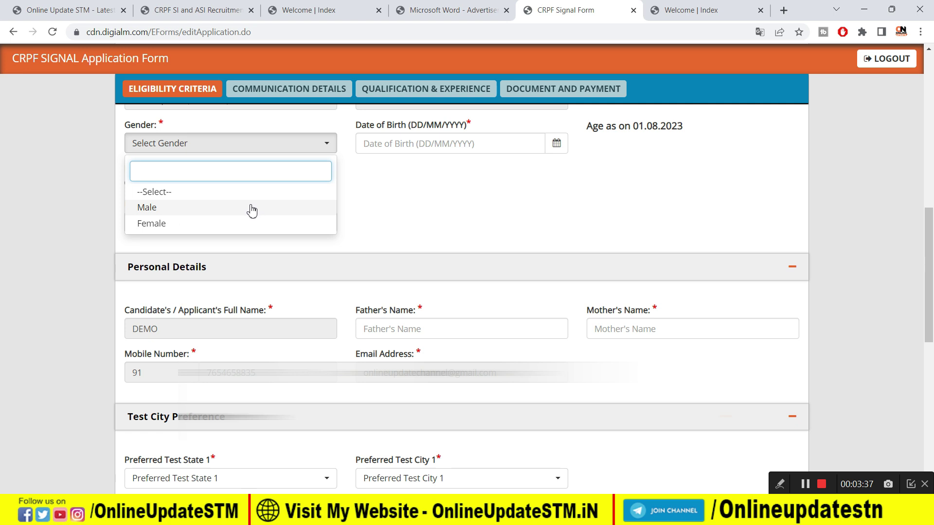
click(265, 208)
click(444, 143)
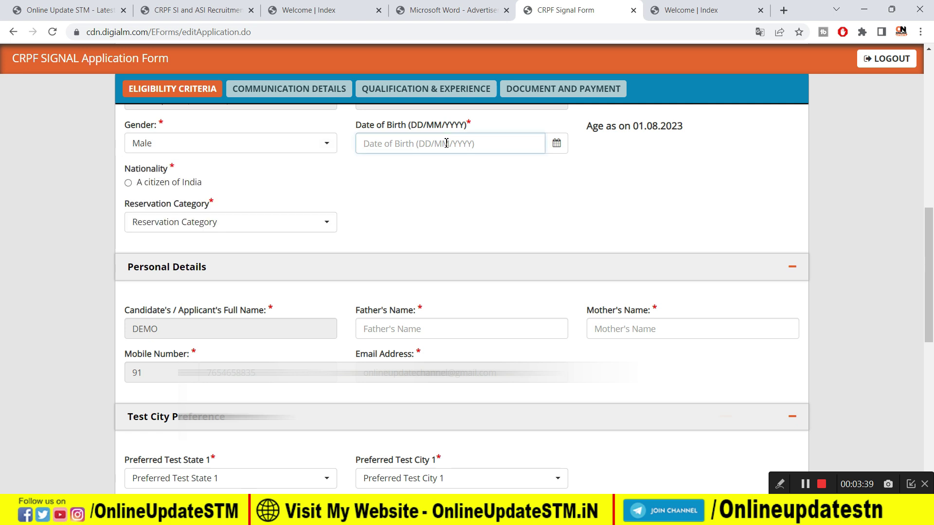
click(556, 146)
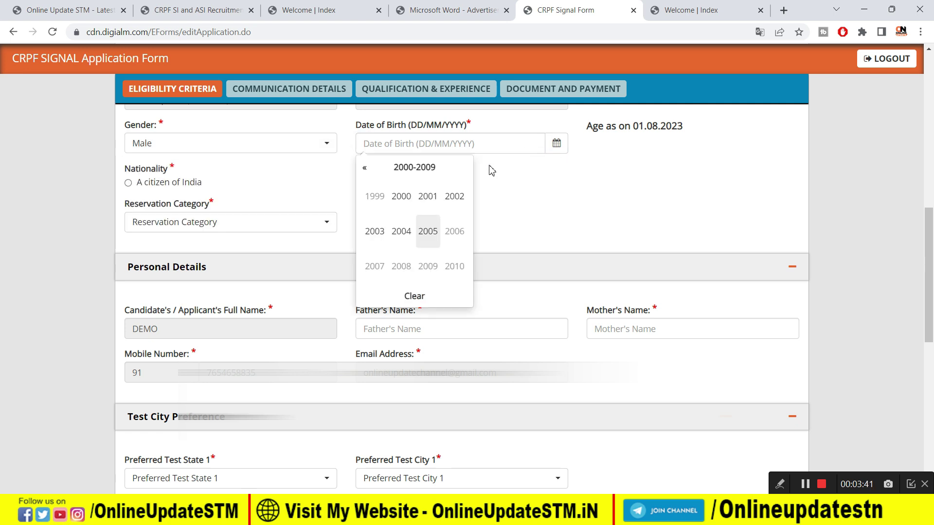
click(430, 174)
click(402, 197)
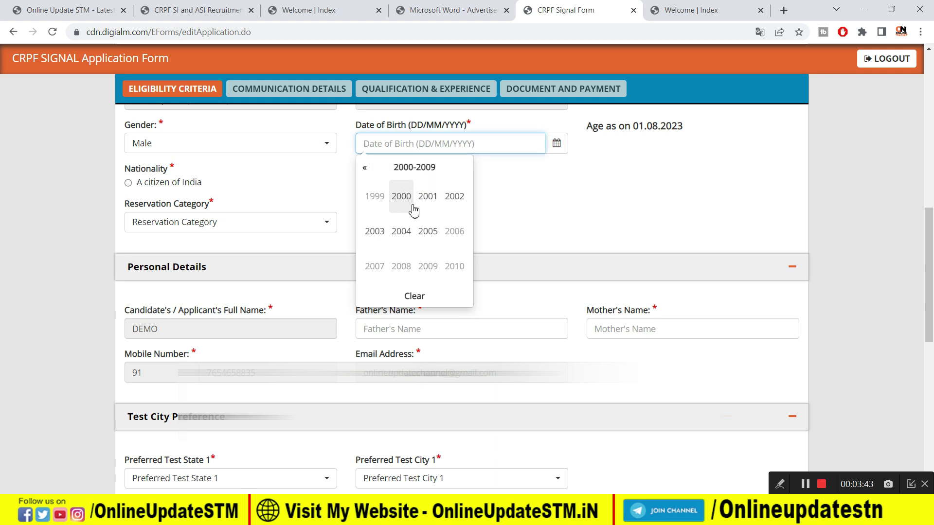
click(430, 197)
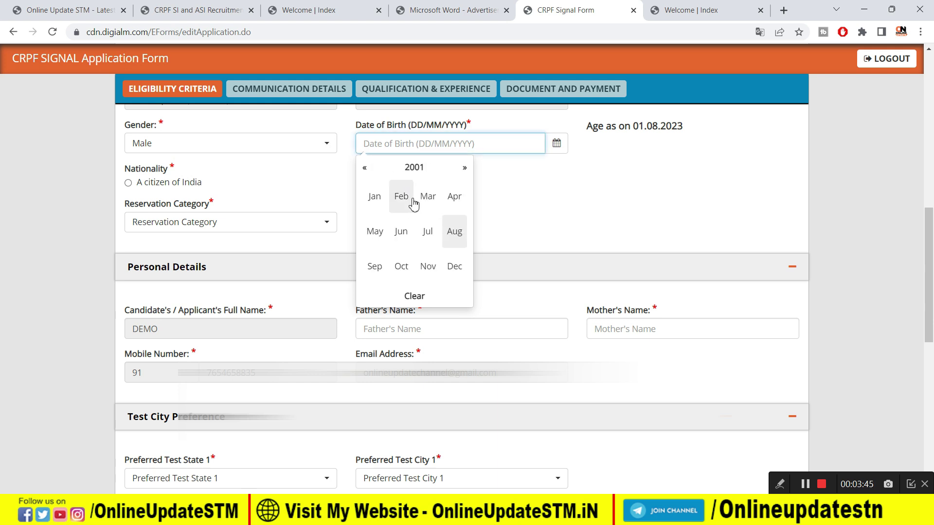
click(376, 199)
click(384, 204)
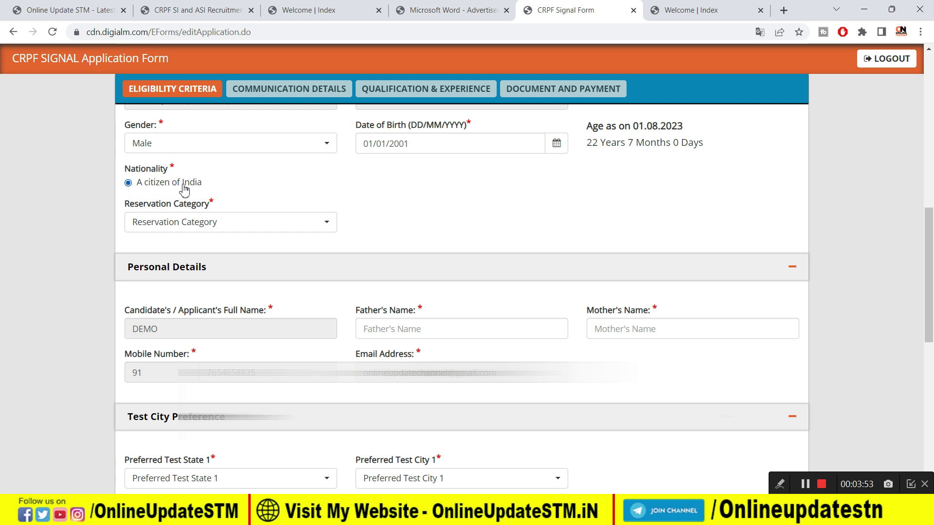
Set the nationality to a citizen of India and the reservation category to SC.
click(204, 221)
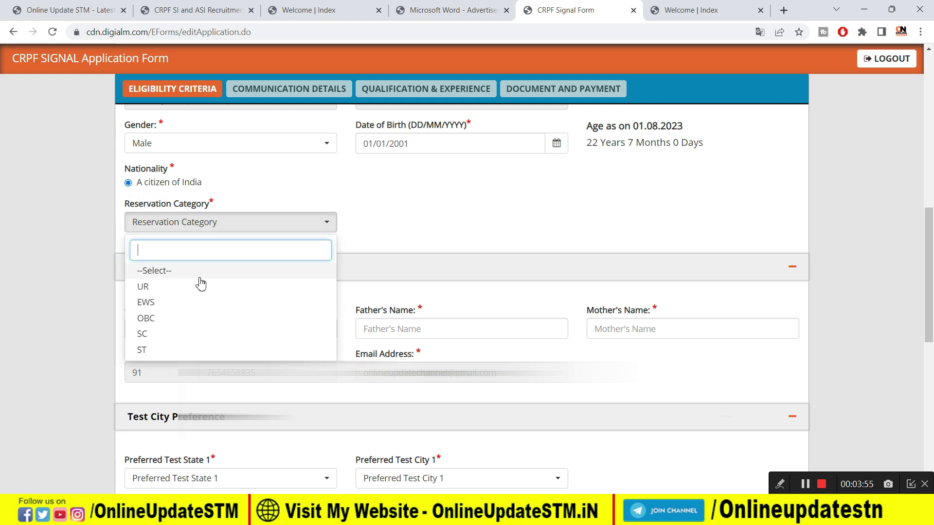
click(195, 334)
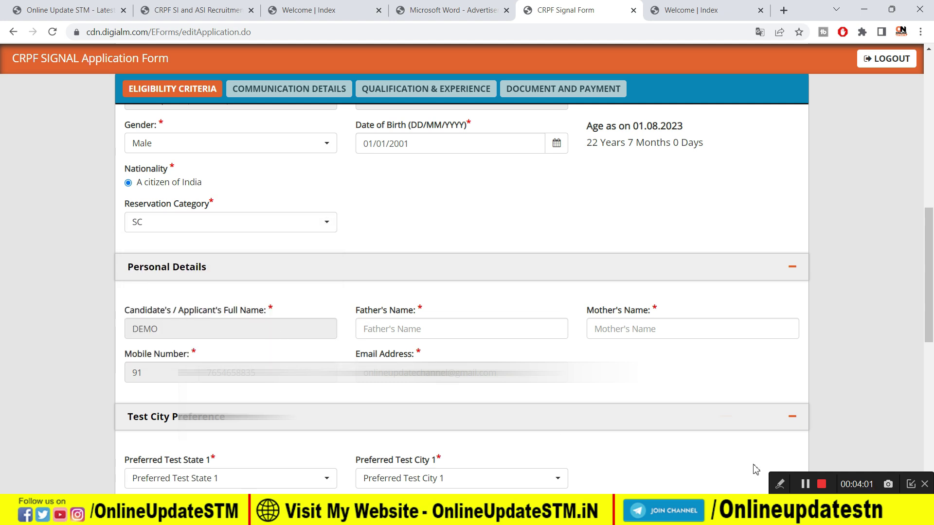
Mark the Father's Name and Mother's Name fields and circle the Test City Preference section heading.
click(780, 484)
drag(386, 334, 448, 331)
drag(655, 336, 702, 333)
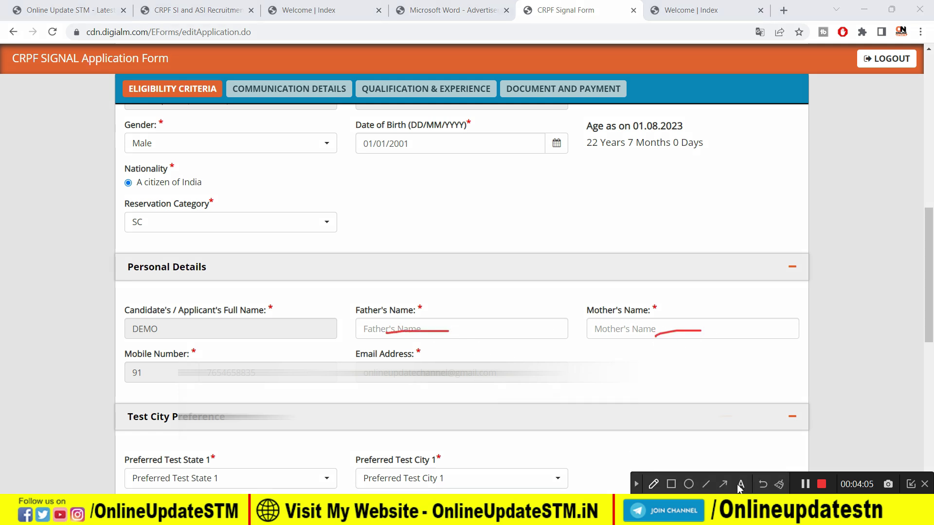
mouse_move(156, 397)
mouse_down()
mouse_move(122, 411)
mouse_move(180, 437)
mouse_move(181, 391)
mouse_move(138, 392)
mouse_up()
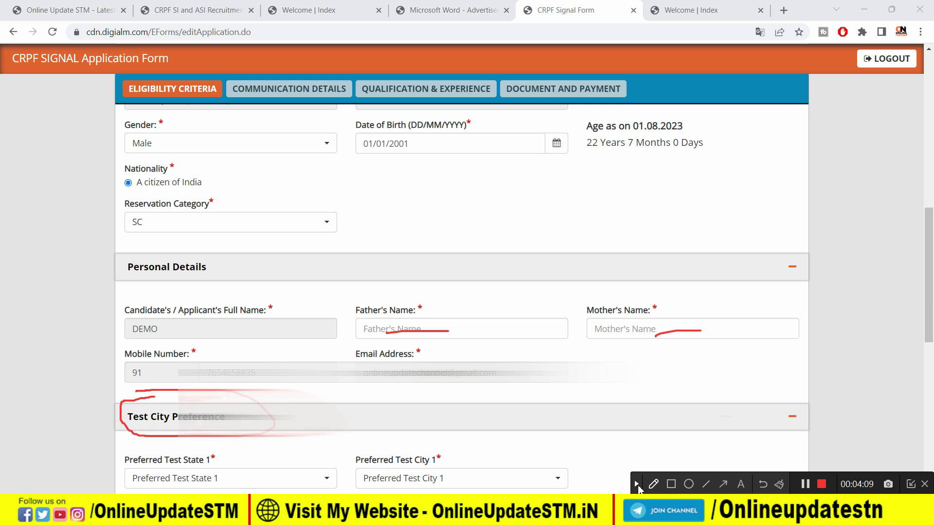
click(637, 485)
Choose Bihar as Preferred Test State 1 and Darbhanga as Preferred Test City 1.
scroll(254, 246, down, 6)
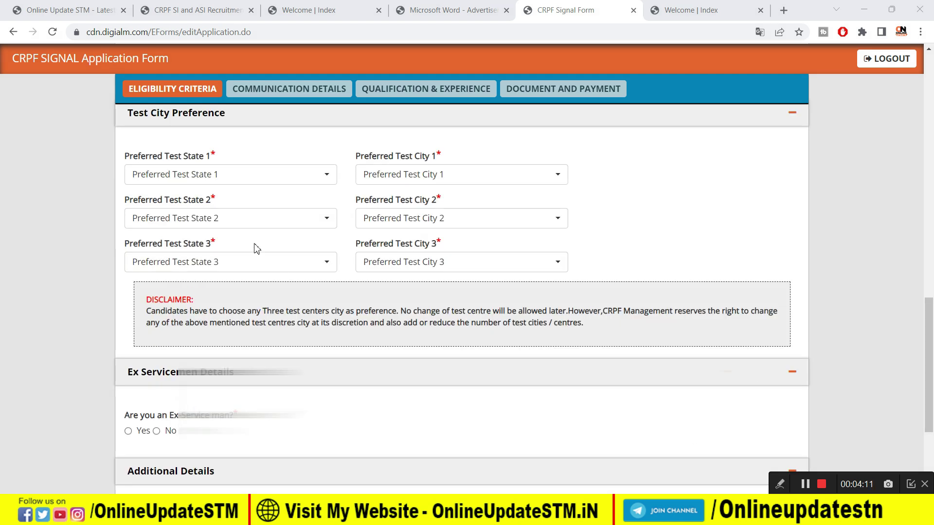
click(254, 180)
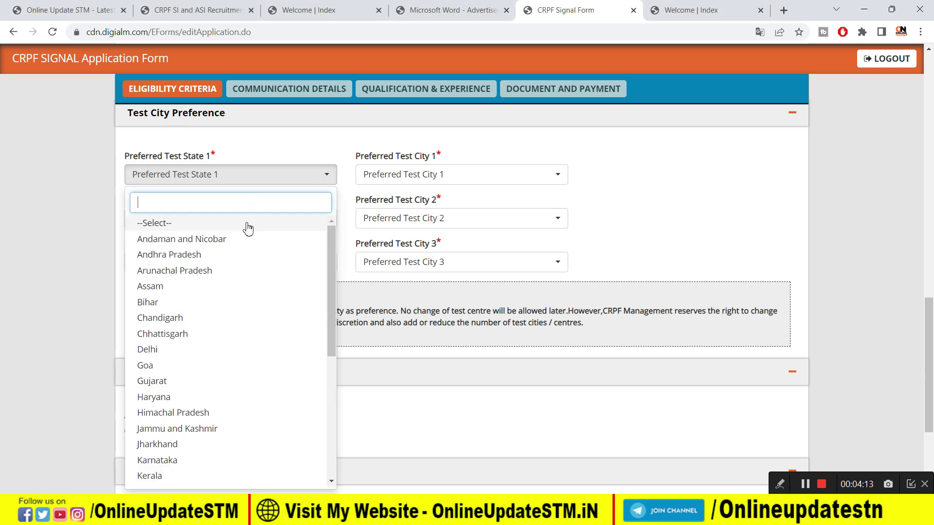
click(231, 304)
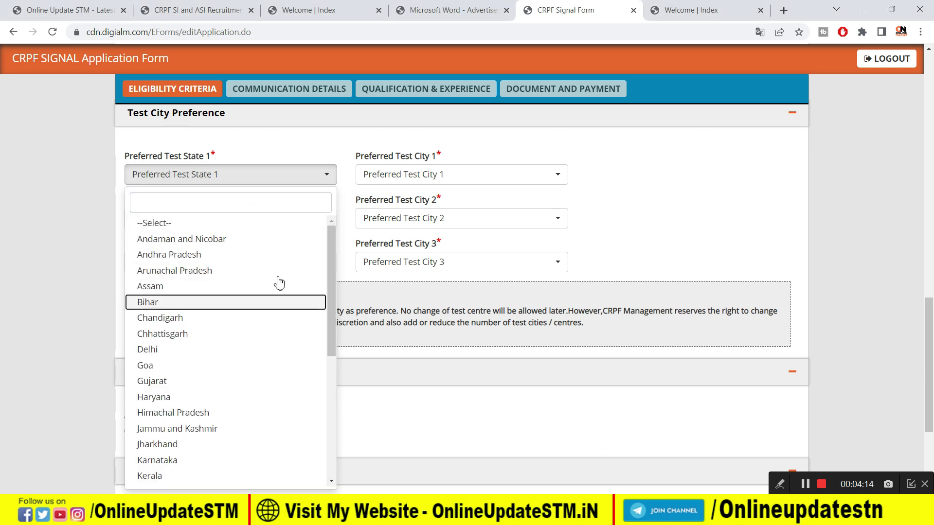
click(469, 177)
click(442, 276)
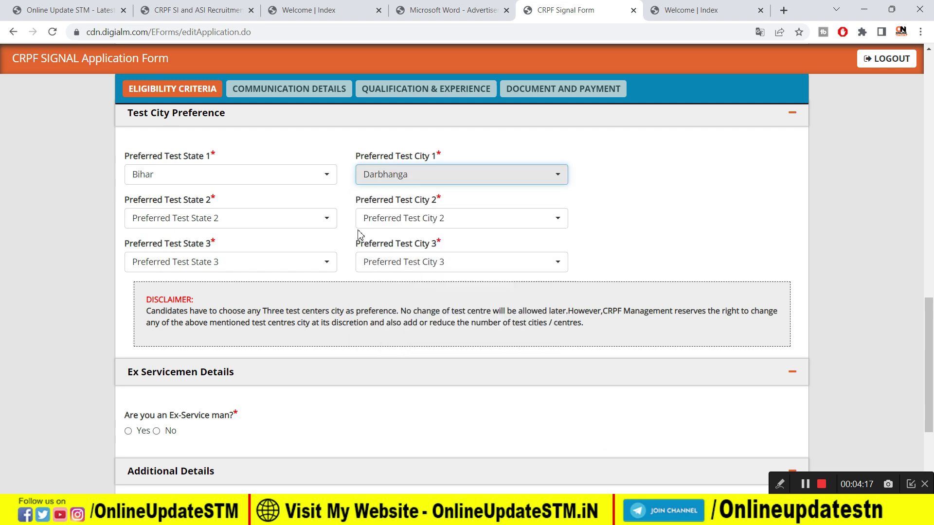
Choose Bihar as Preferred Test State 2, try Darbhanga as Preferred Test City 2, and settle on Arrah for that city.
click(198, 218)
click(195, 347)
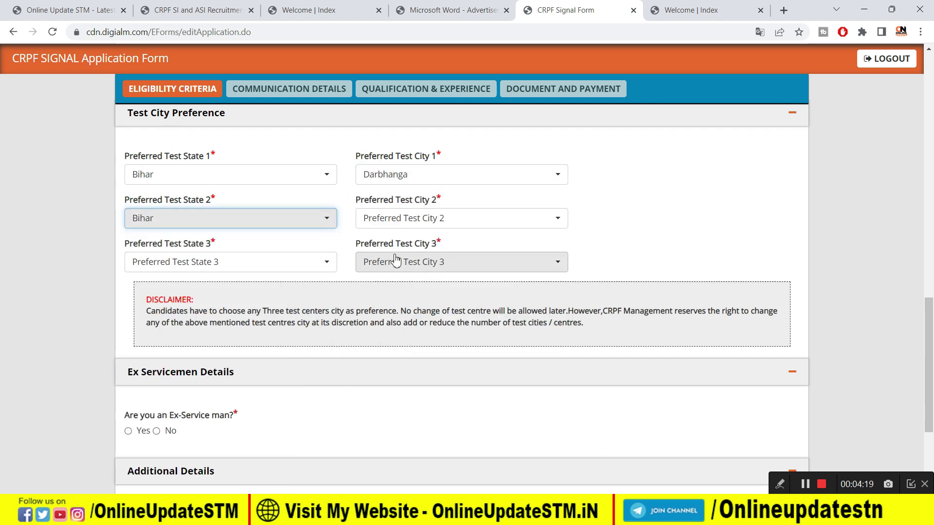
click(409, 218)
click(413, 315)
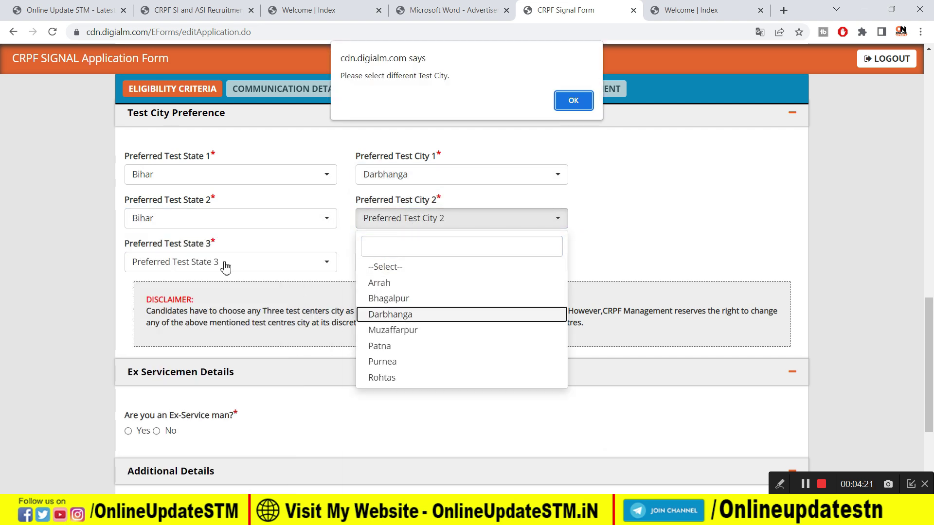
click(566, 99)
click(463, 217)
click(436, 289)
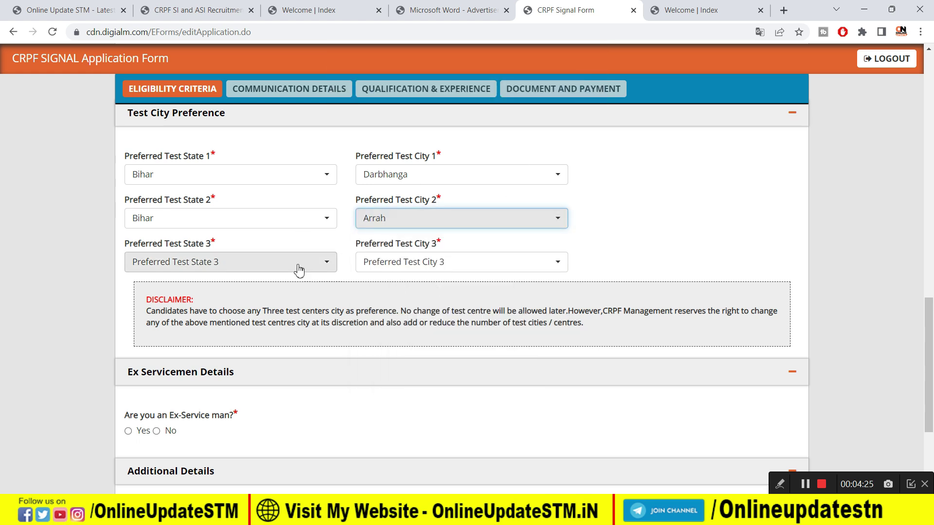
Choose Bihar as Preferred Test State 3 and a different city in that state as Preferred Test City 3.
click(243, 260)
click(225, 390)
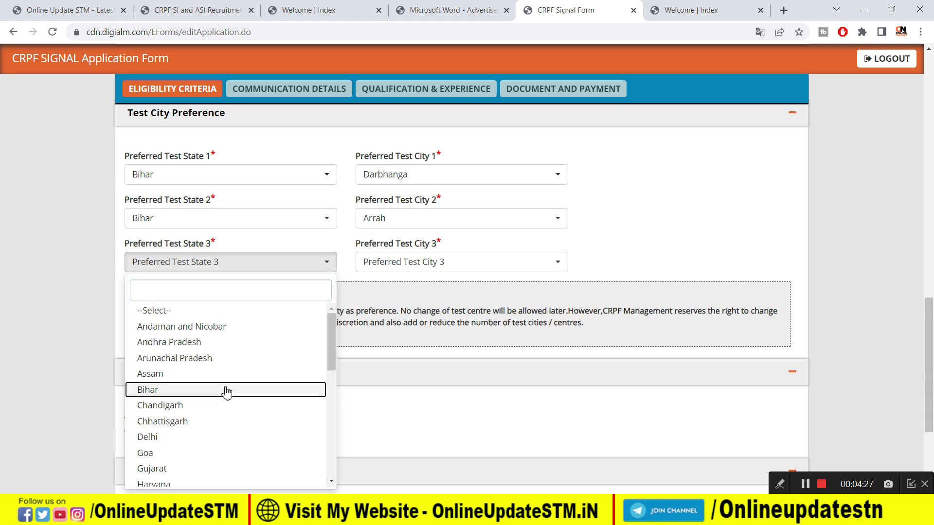
click(444, 268)
click(426, 377)
Answer No to the ex-serviceman question, and try Yes before settling on No for the Central Govt. servant question.
scroll(231, 374, down, 3)
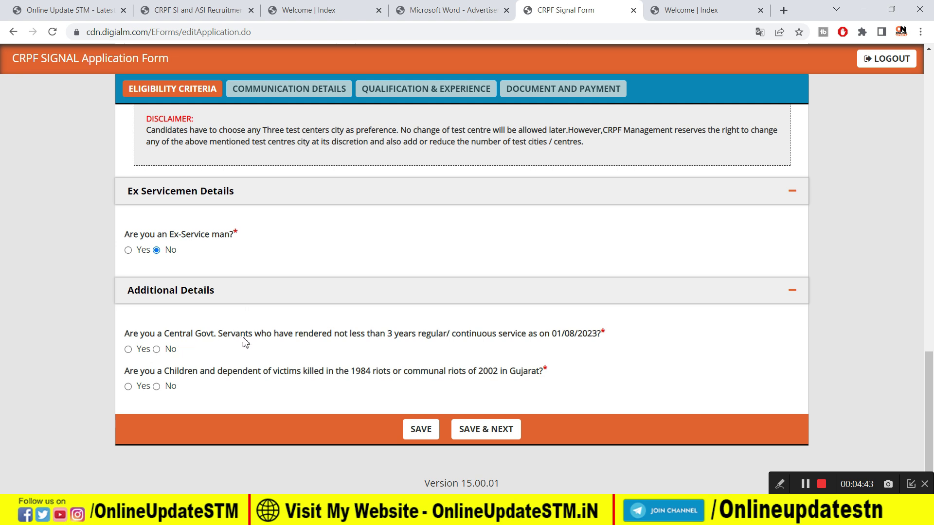
click(129, 349)
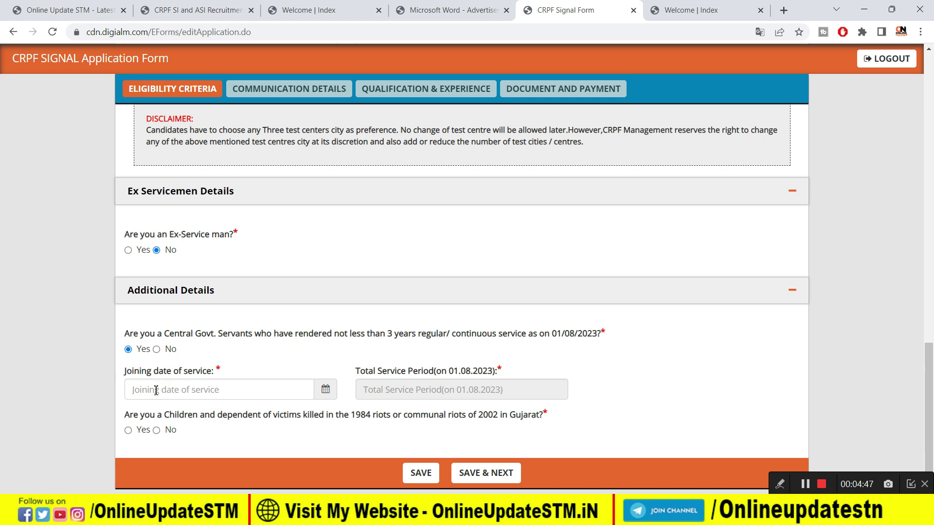
click(156, 349)
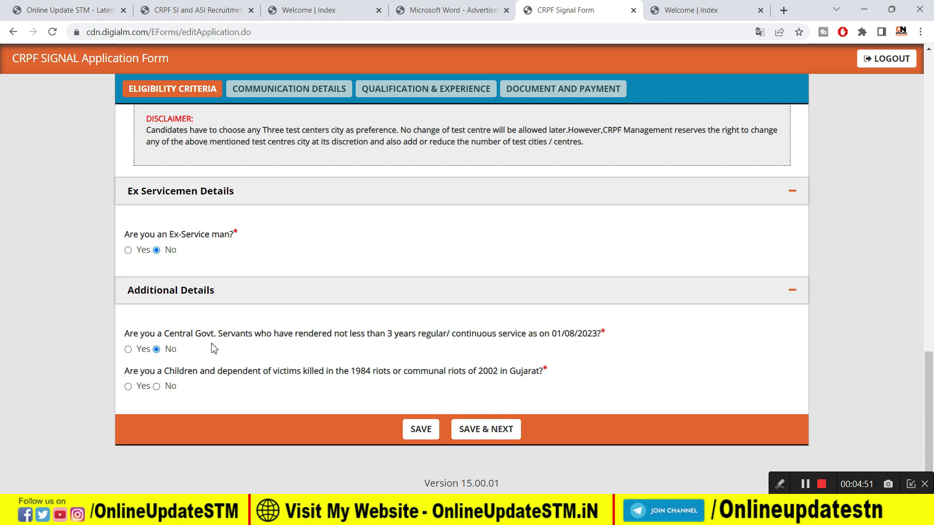